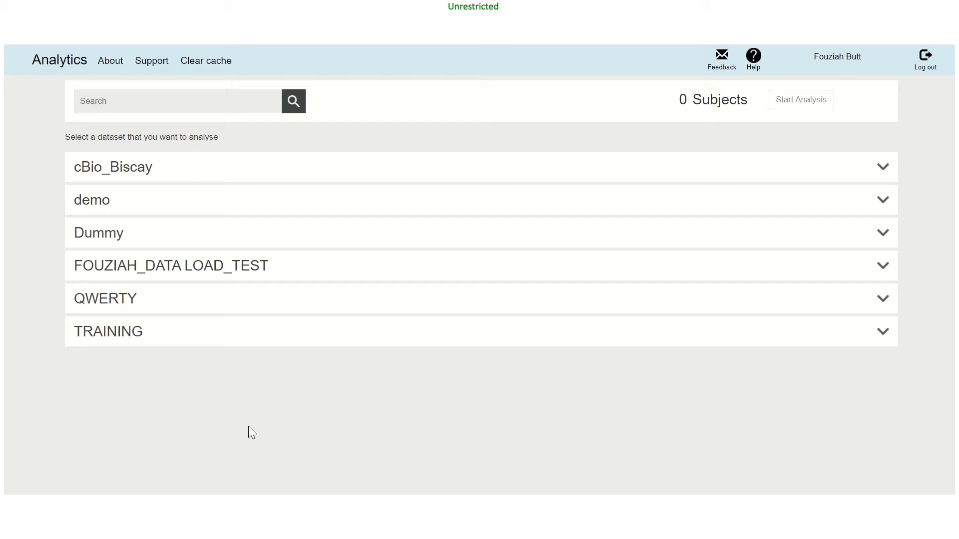
- Start an analysis of the Training_1 dataset in the TRAINING group and open its Adverse Events view
click(109, 338)
click(98, 403)
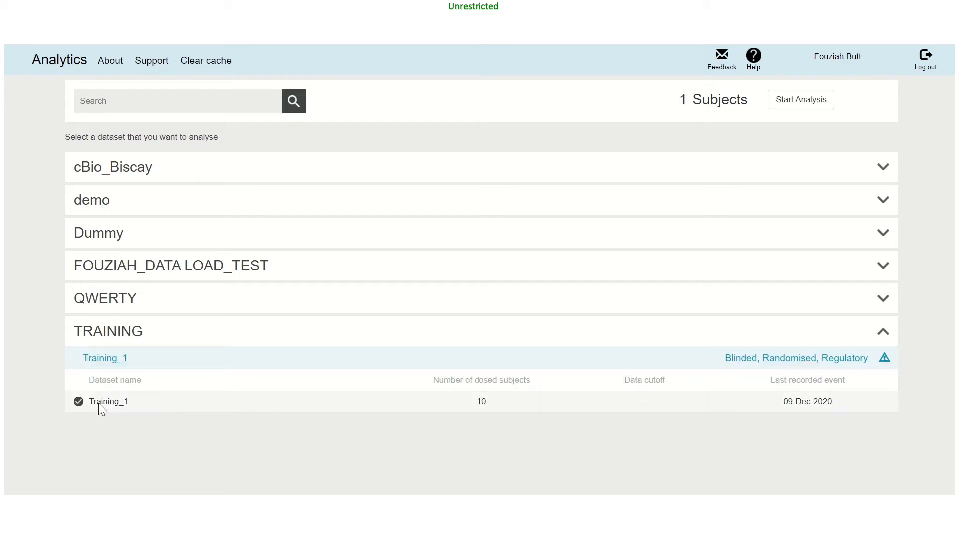
click(783, 102)
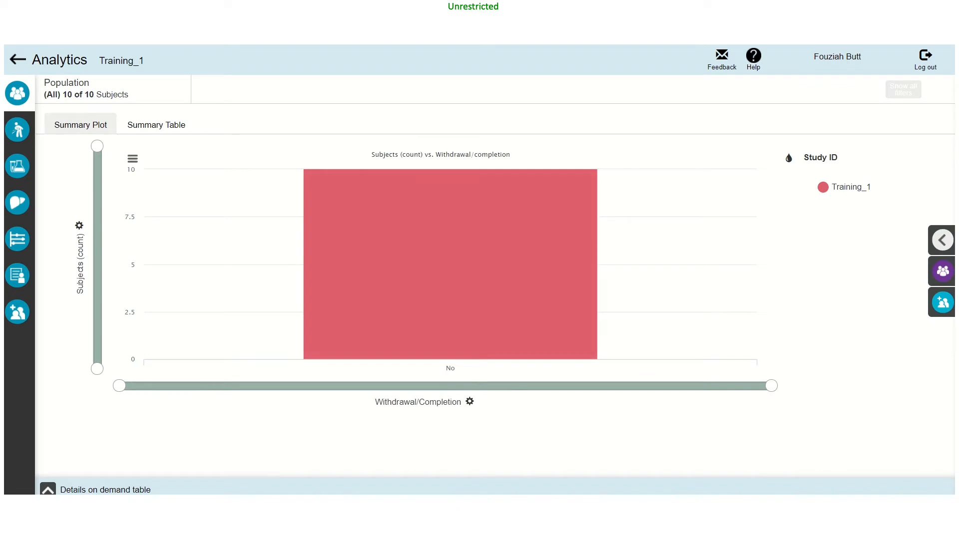
mouse_move(20, 137)
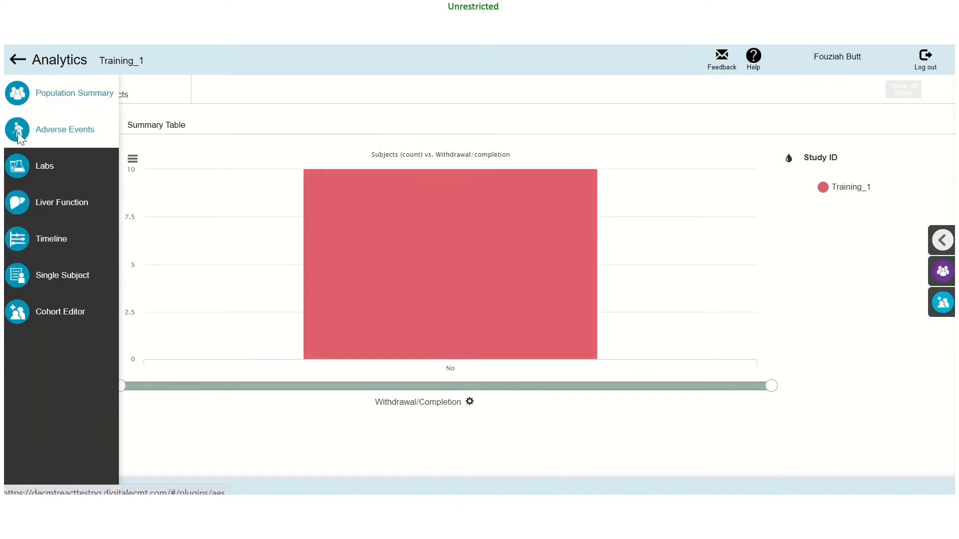
click(20, 137)
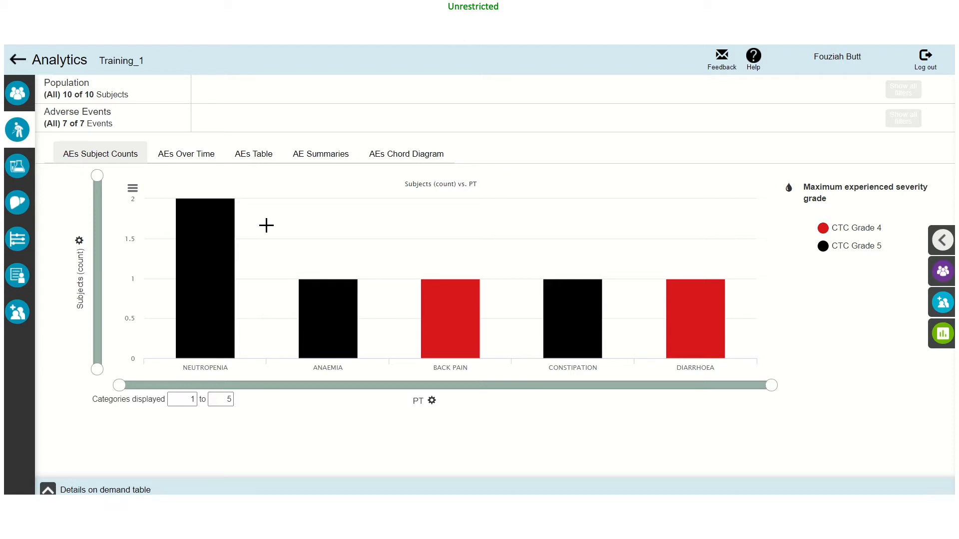
- Review the adverse events over time, table, summaries and chord diagram, and return to the subject counts plot
click(188, 158)
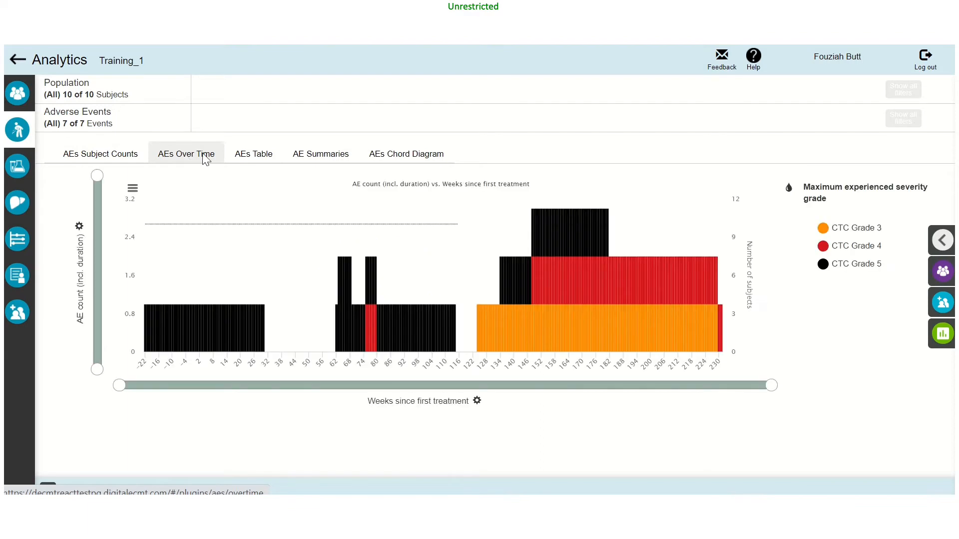
click(245, 159)
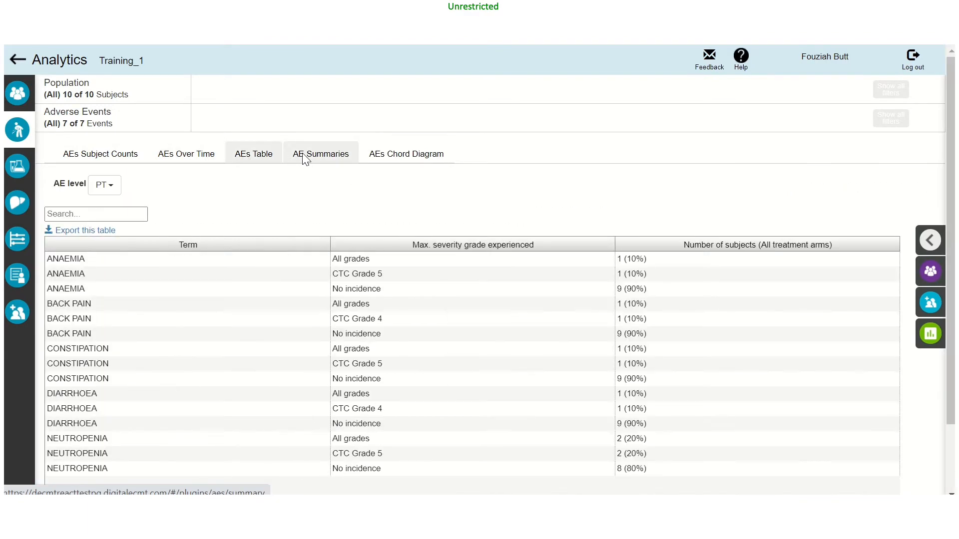
click(306, 159)
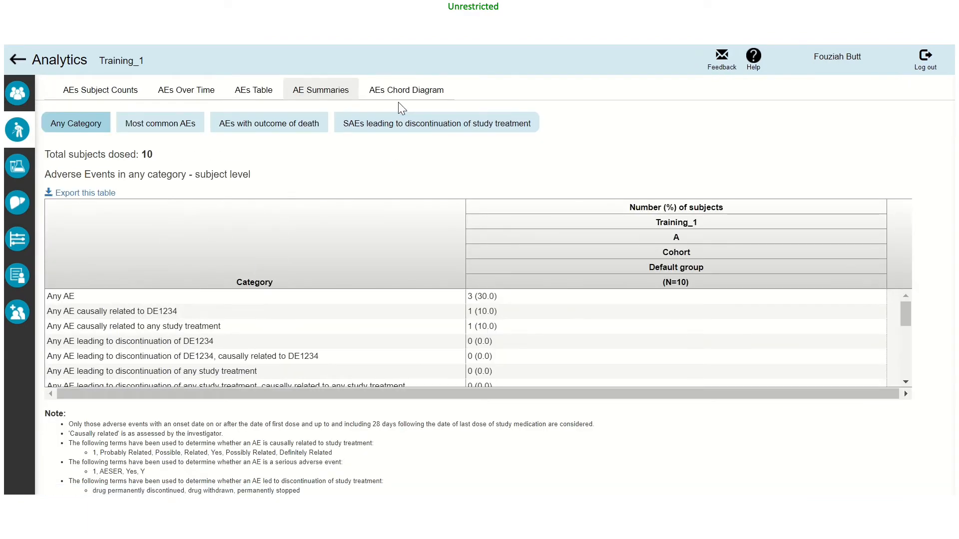
click(400, 98)
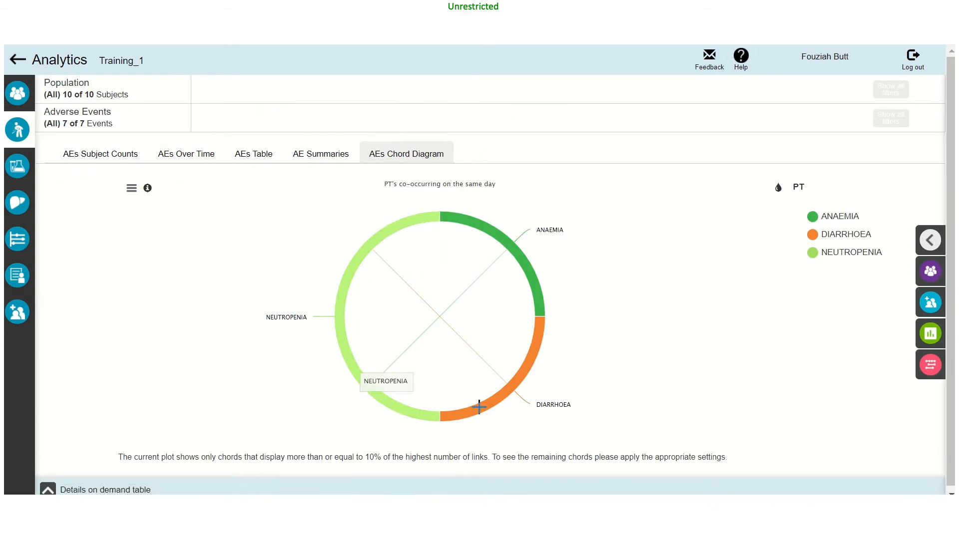
click(111, 163)
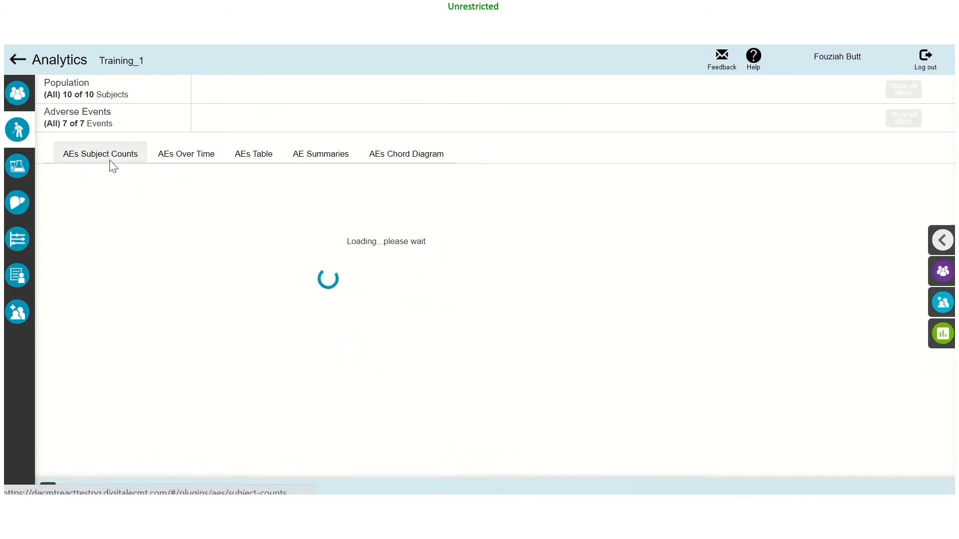
- Open the adverse event filters and examine the available ones from Preferred term to Subject AE Number
click(941, 333)
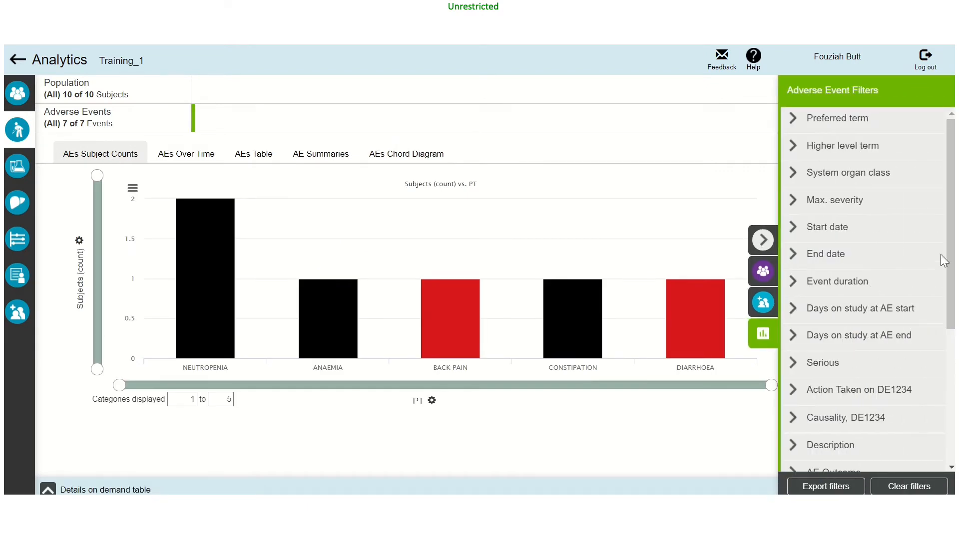
drag(953, 260, 950, 427)
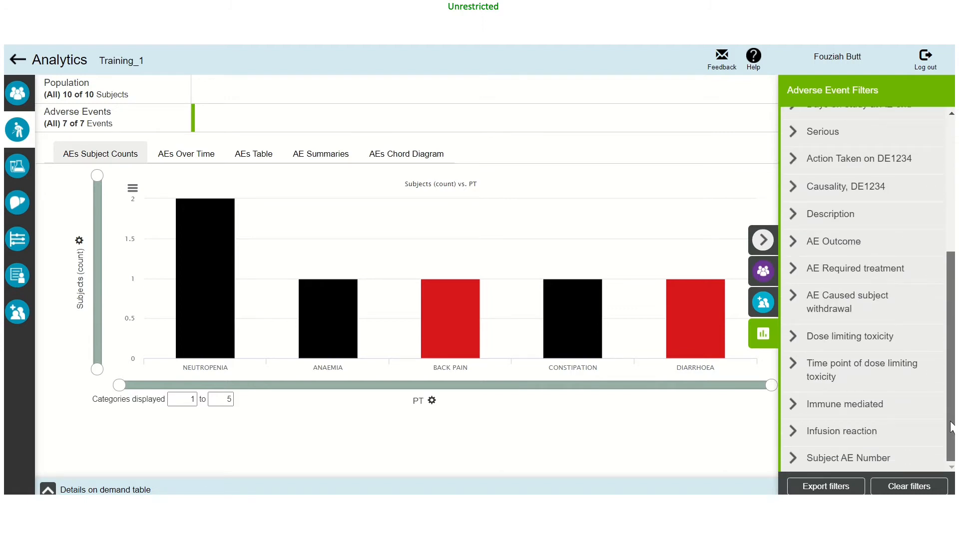
drag(950, 427, 951, 294)
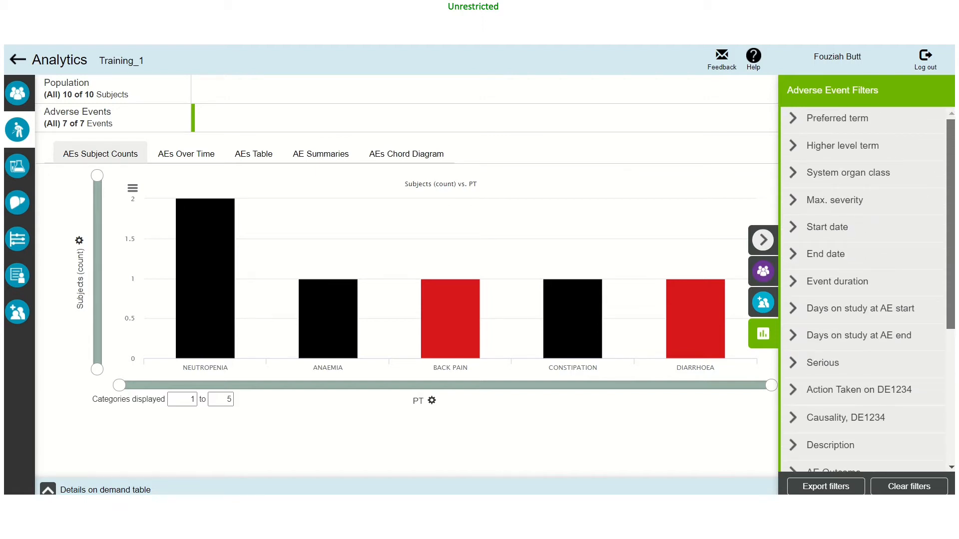
mouse_move(950, 294)
mouse_down()
mouse_move(950, 427)
mouse_move(951, 293)
mouse_up()
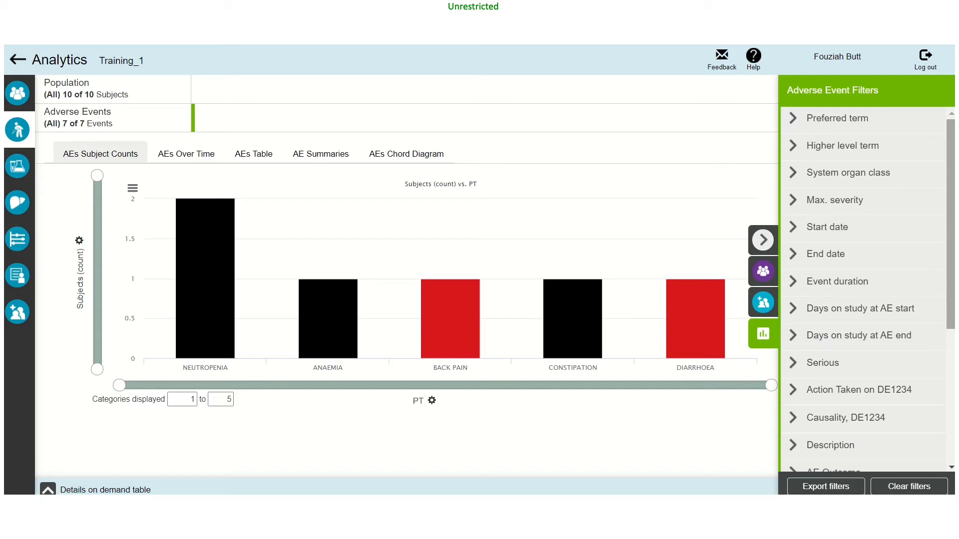
scroll(869, 290, down, 5)
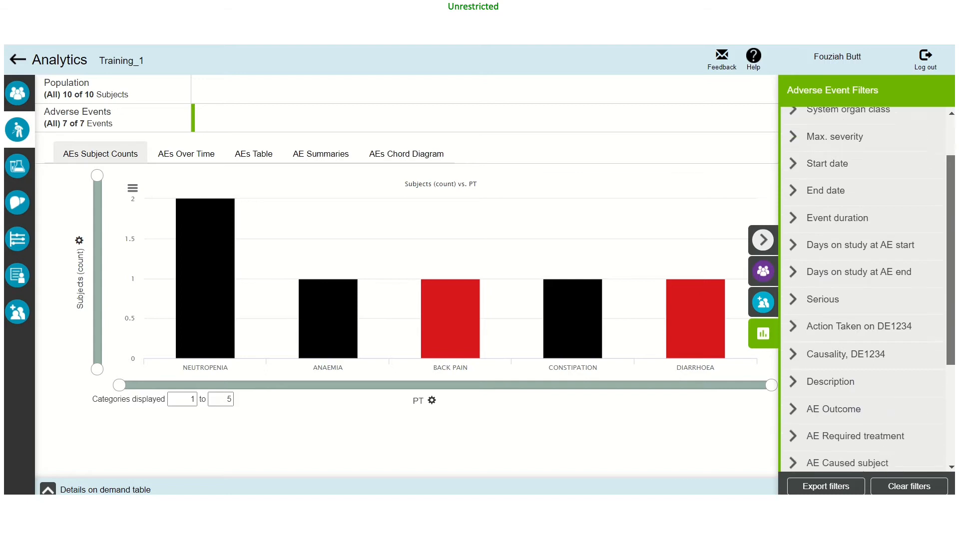
scroll(869, 289, down, 4)
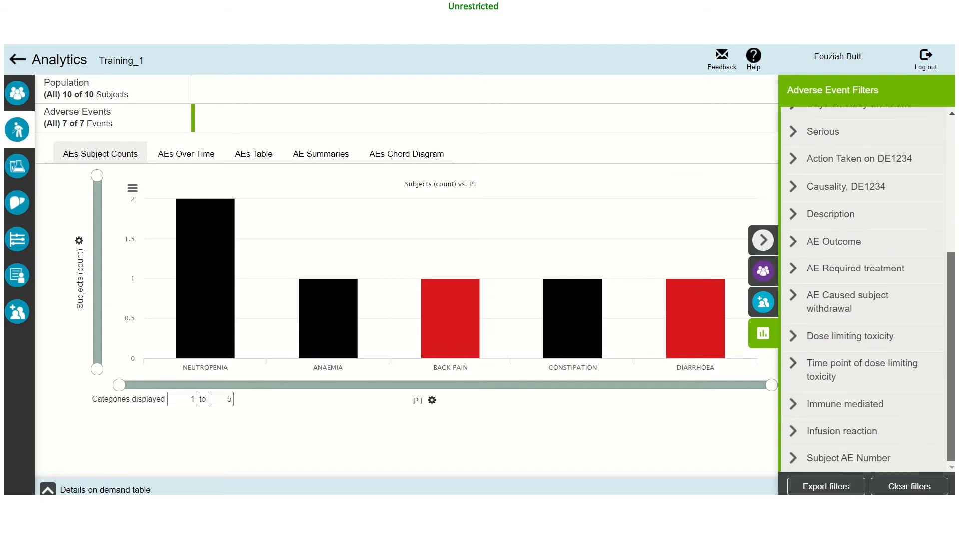
- Filter the adverse events to Action Taken on DE1234: Dose reduced, and collapse the filters to show the full plot
scroll(869, 290, up, 5)
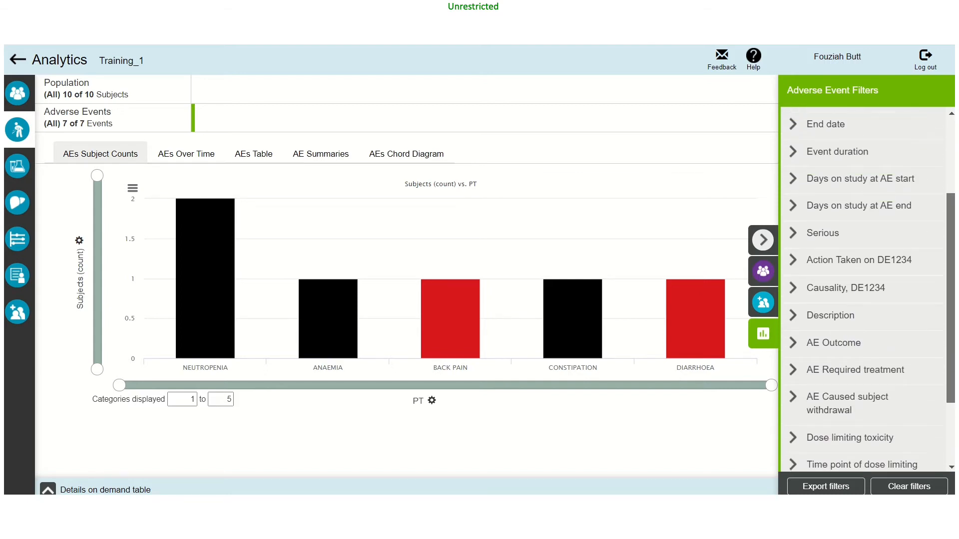
scroll(909, 241, up, 2)
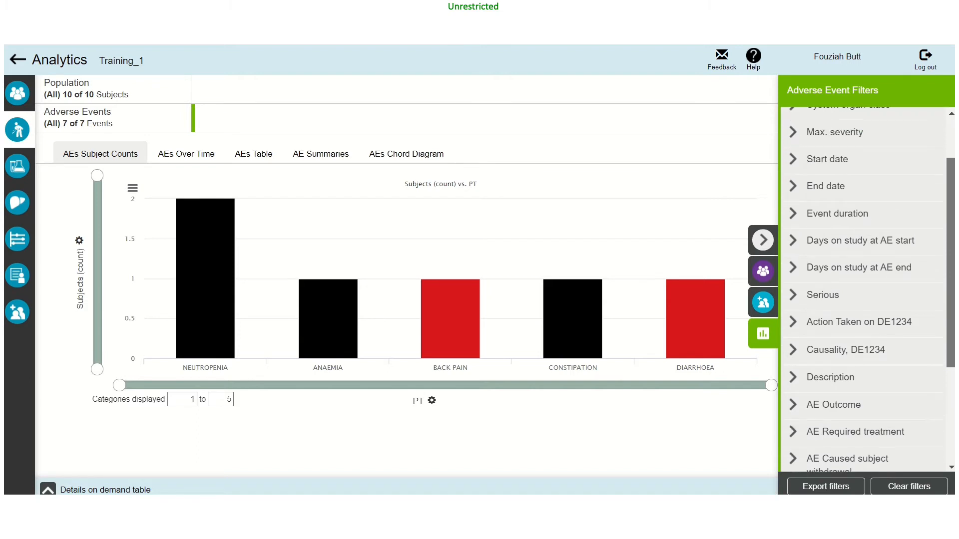
click(833, 323)
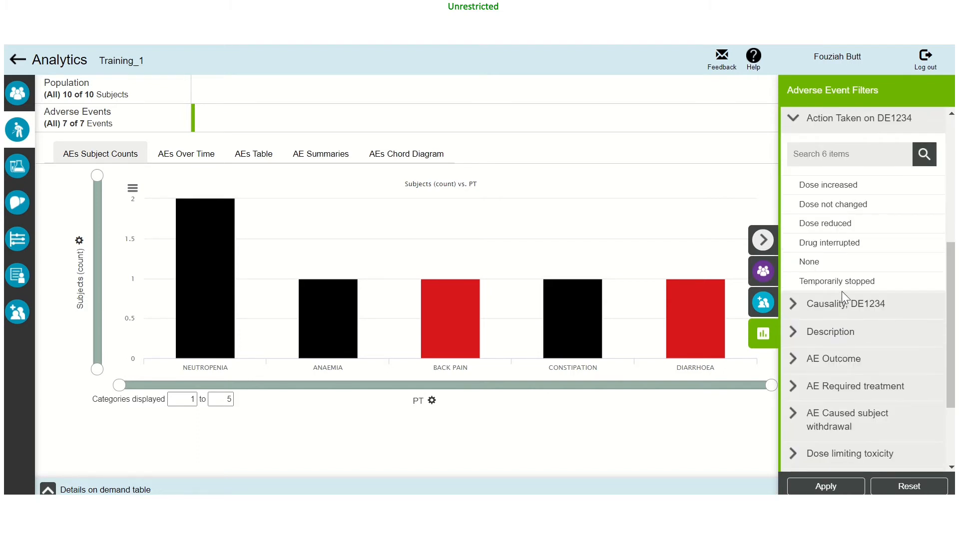
click(835, 227)
click(819, 491)
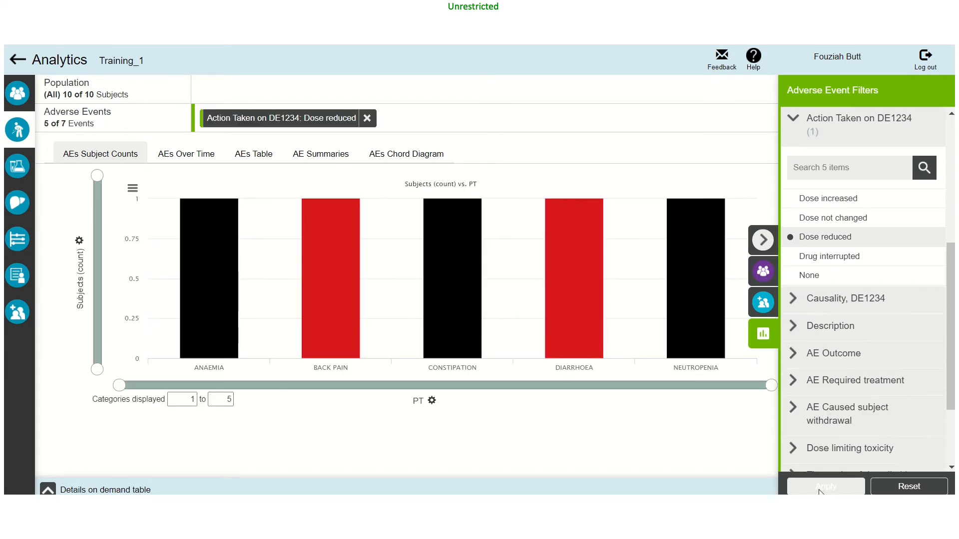
click(763, 240)
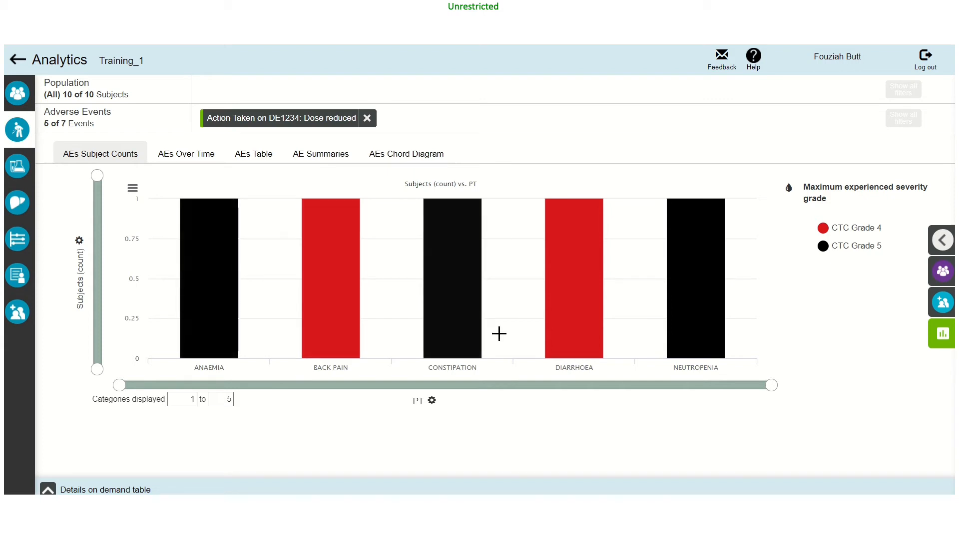
- Reopen the adverse event filters and additionally filter the events to Causality, DE1234: Yes
mouse_move(680, 311)
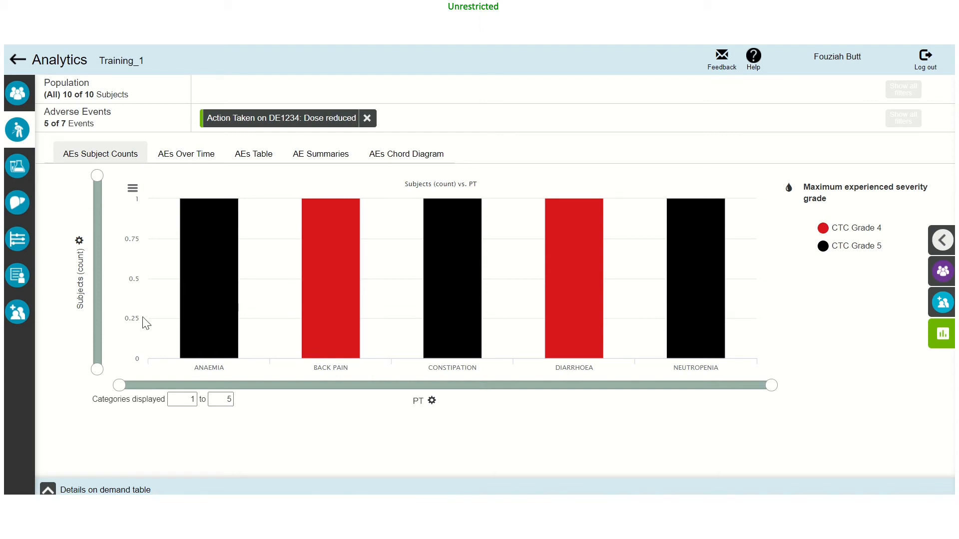
click(930, 337)
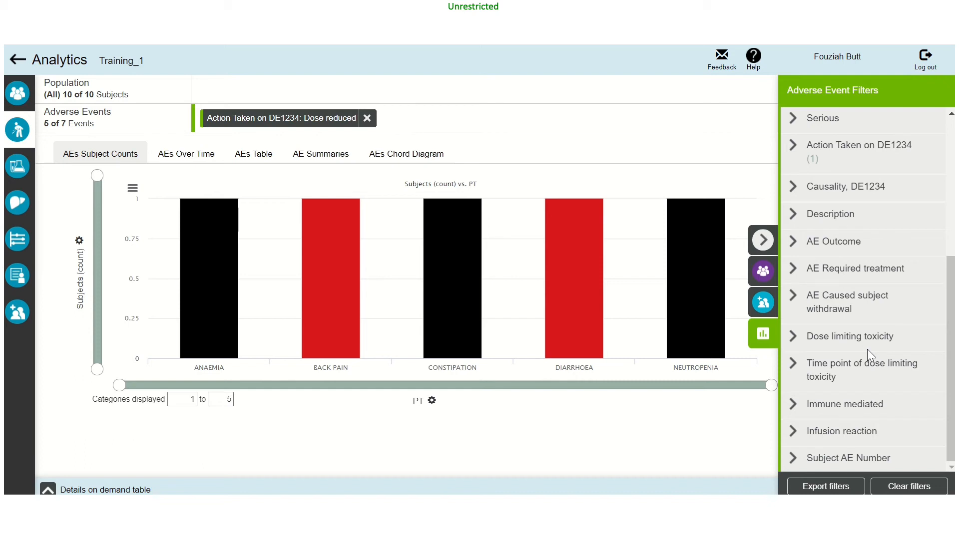
scroll(867, 349, up, 3)
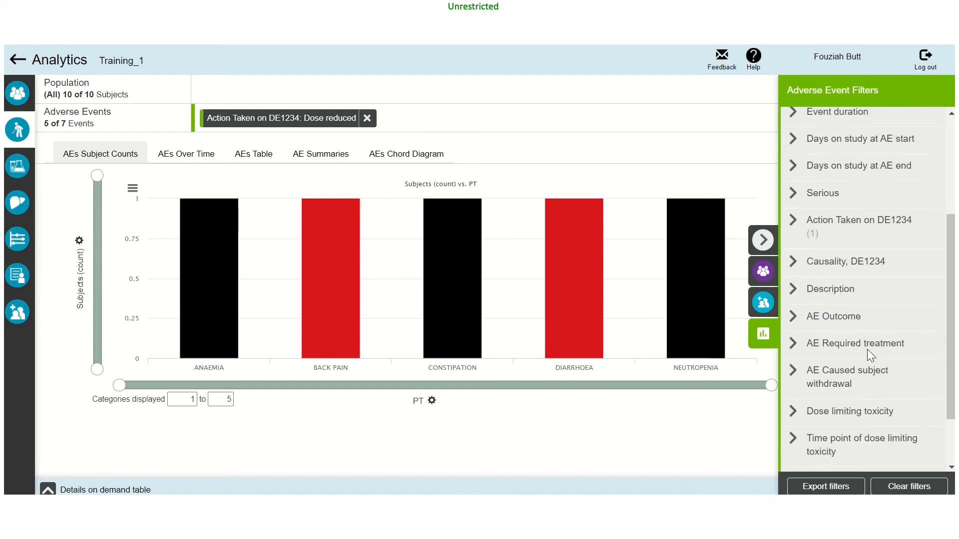
click(829, 259)
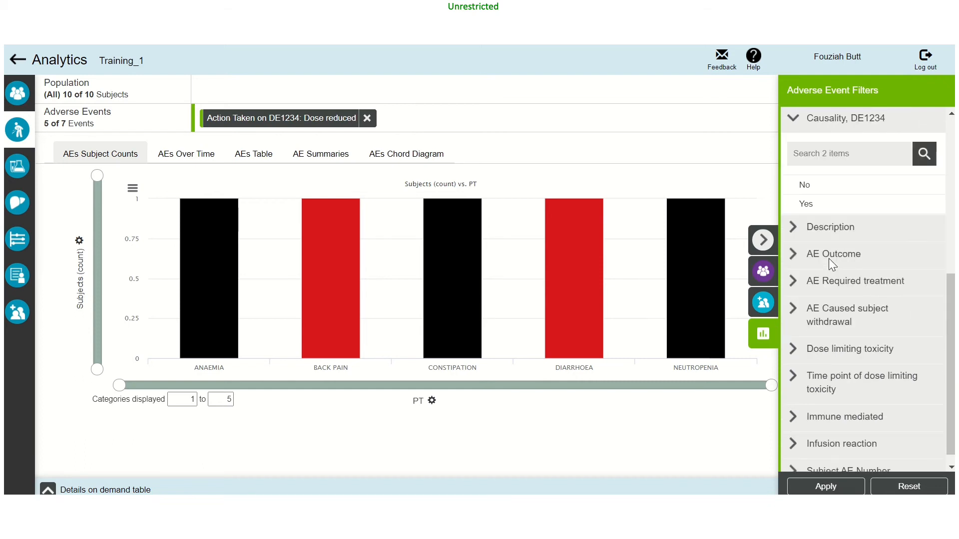
click(811, 208)
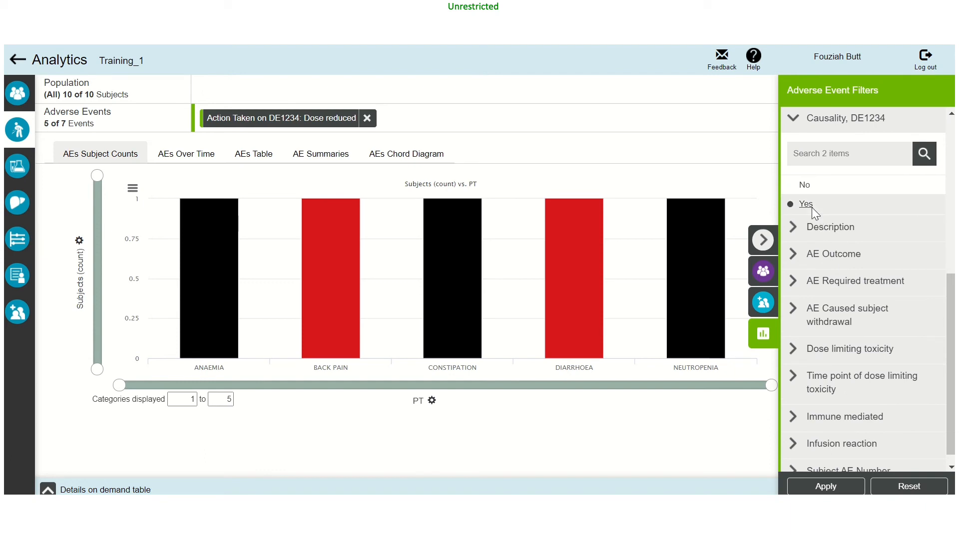
click(828, 487)
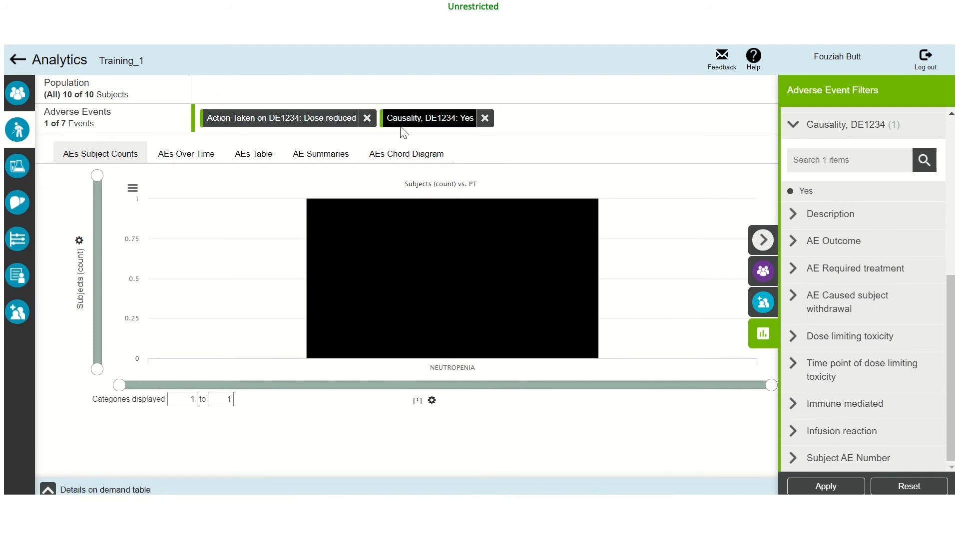
- Mark the NEUTROPENIA bar and examine its event record in the details on demand table with the filters collapsed
mouse_move(430, 240)
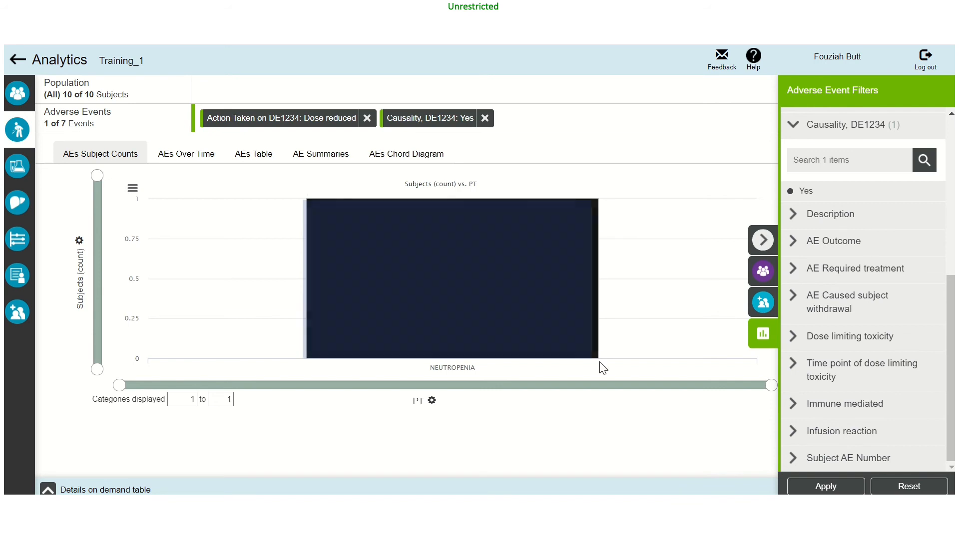
drag(600, 362, 600, 363)
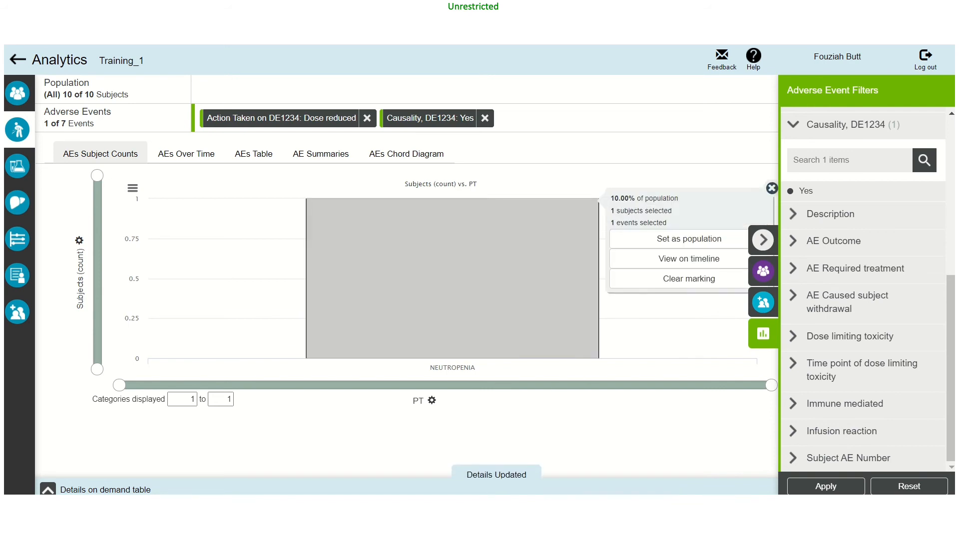
click(48, 489)
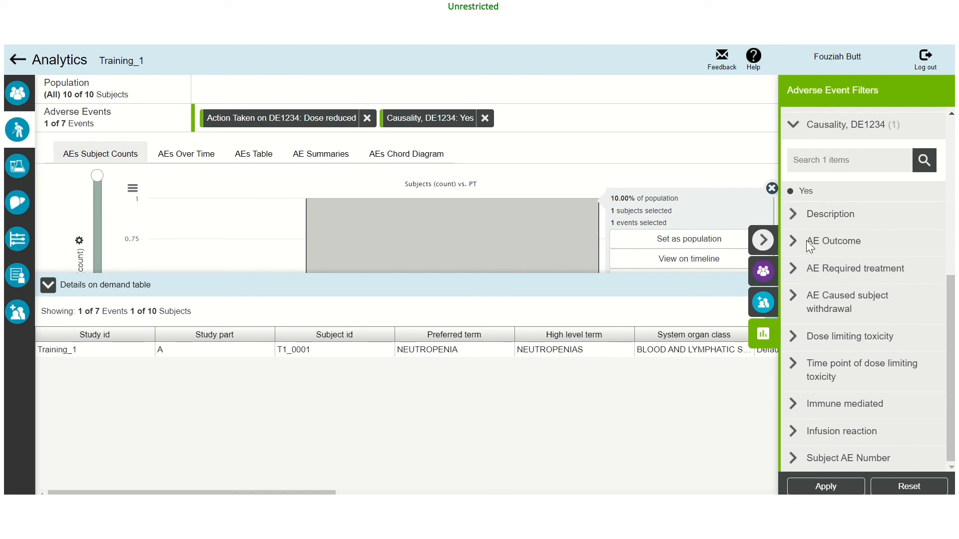
click(771, 240)
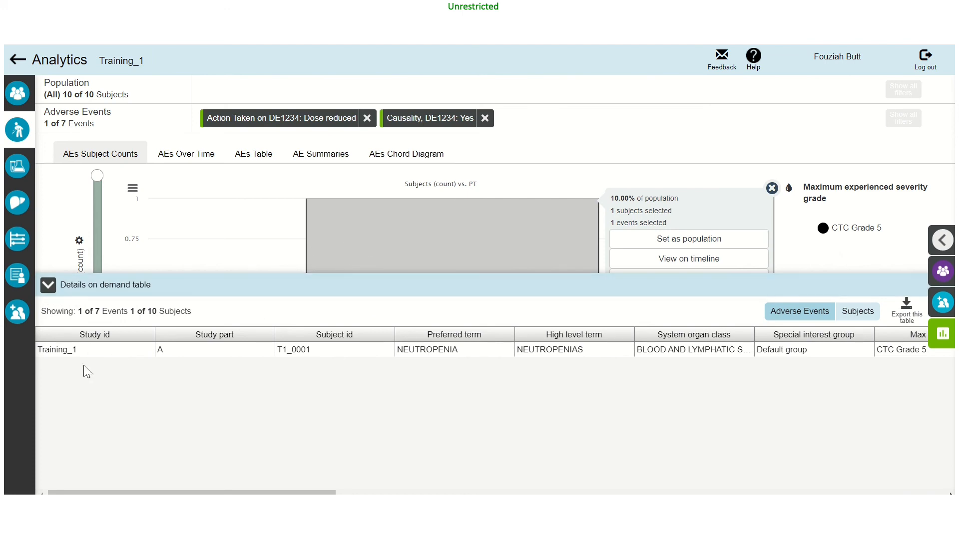
- Close the details on demand table and clear the marking on the NEUTROPENIA bar
click(46, 295)
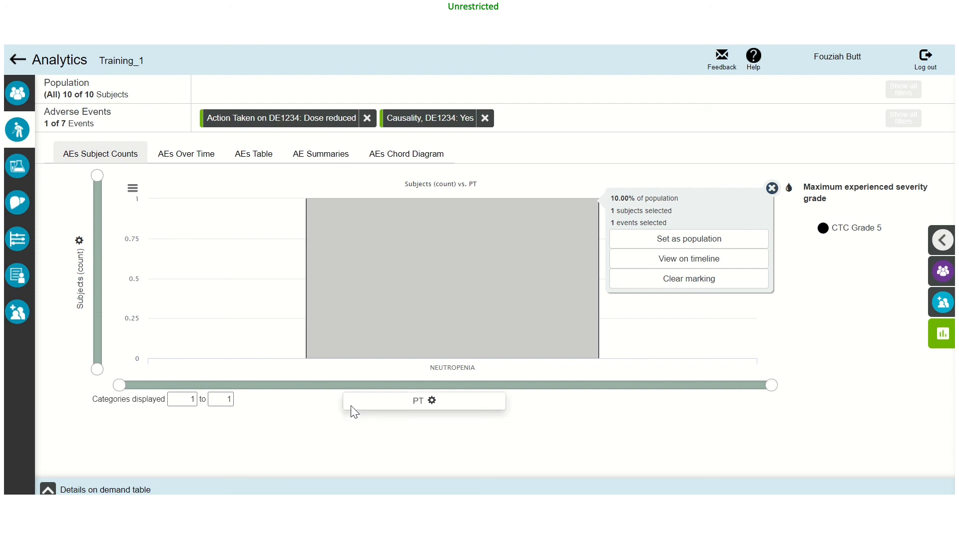
click(699, 278)
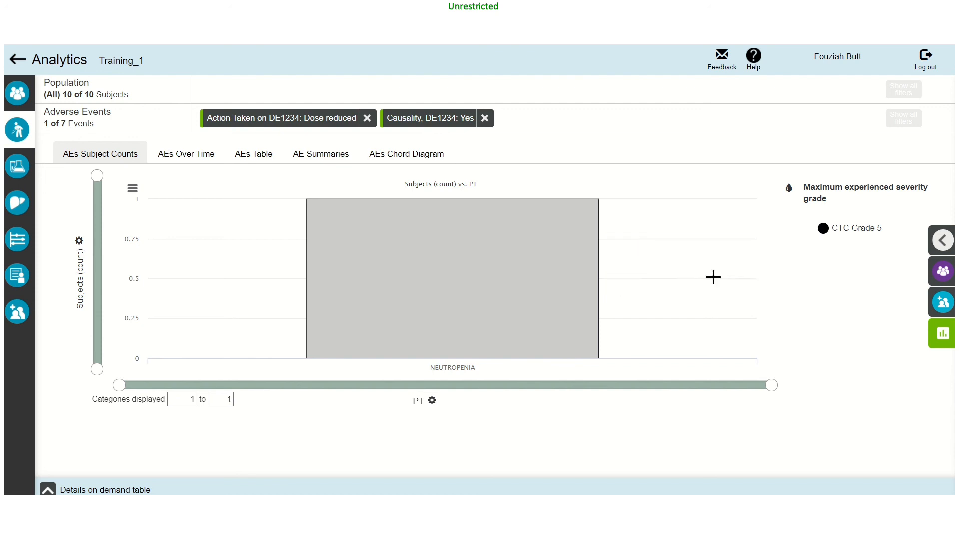